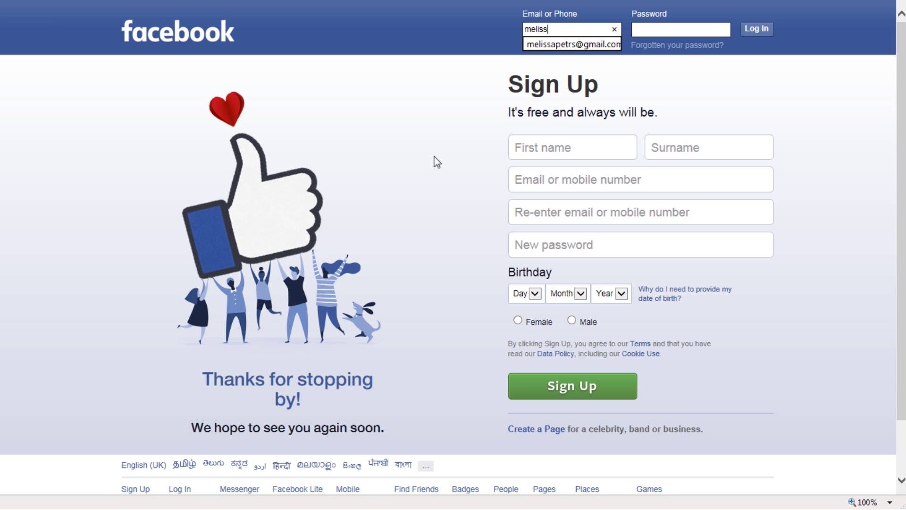
Log in to Facebook with the account's e-mail address and password
{"action": "type", "text": "gmail.com"}
{"action": "key", "text": "Tab"}
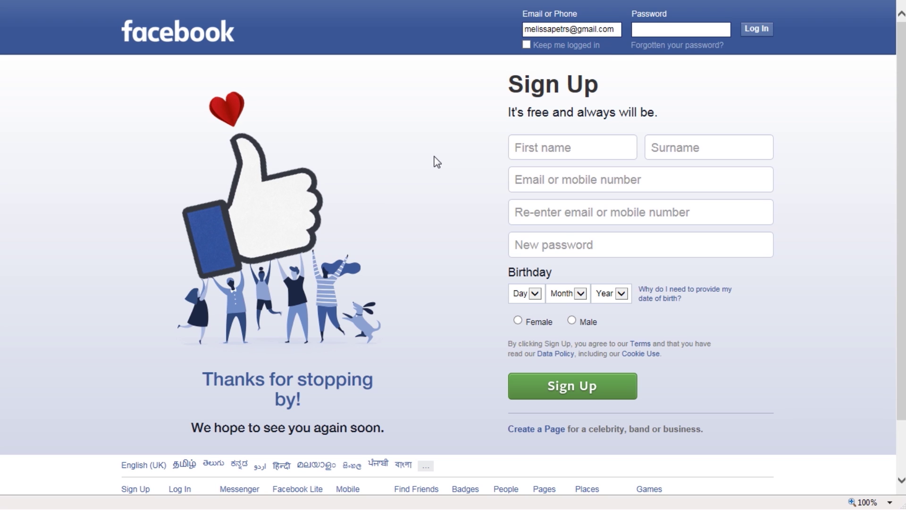
{"action": "type", "text": "**********"}
{"action": "left_click", "coordinate": [755, 29]}
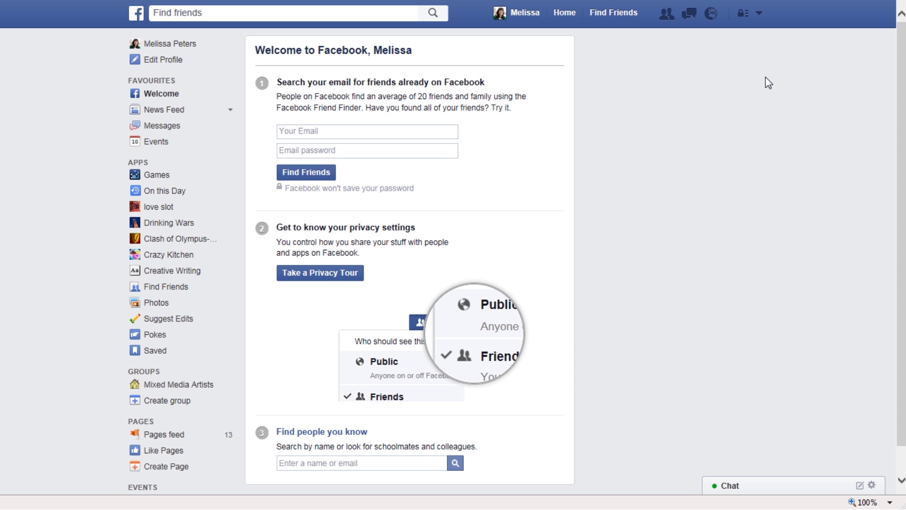
In Settings, replace the current password with a new strong password and save it
{"action": "left_click", "coordinate": [757, 14]}
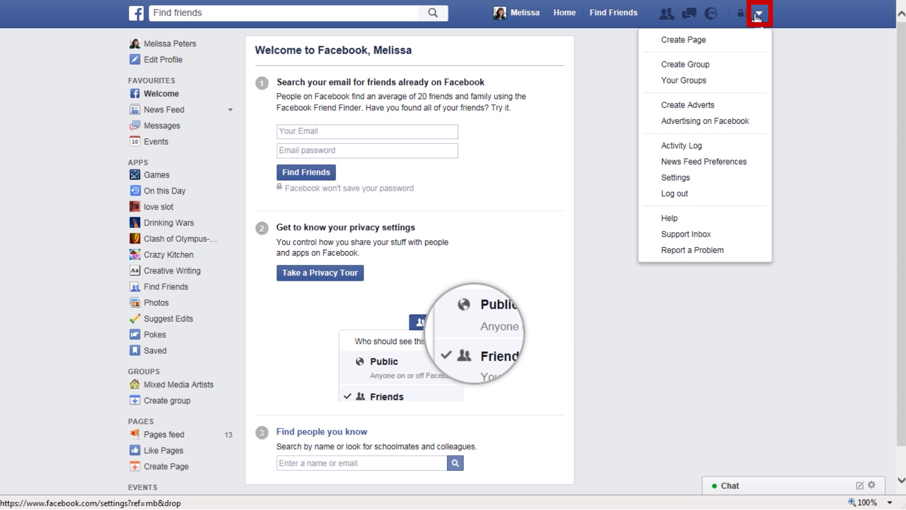
{"action": "left_click", "coordinate": [676, 178]}
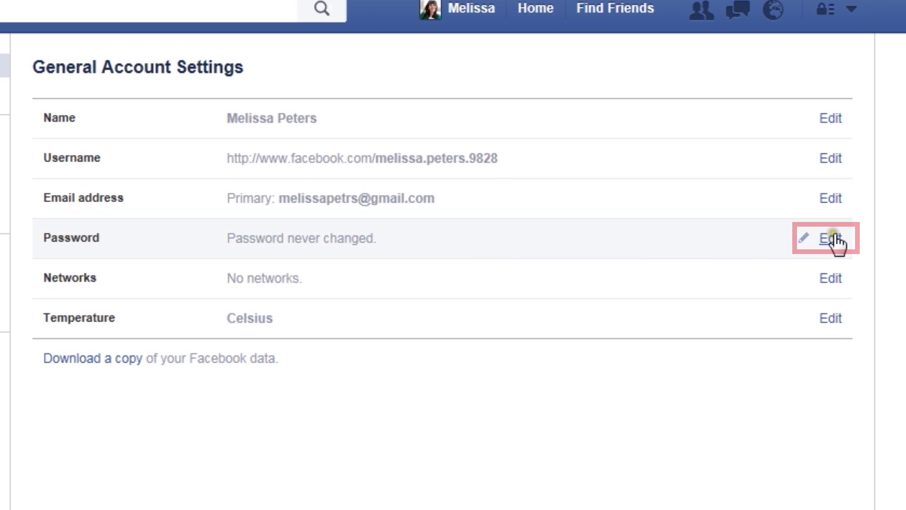
{"action": "left_click", "coordinate": [832, 239]}
{"action": "left_click", "coordinate": [496, 248]}
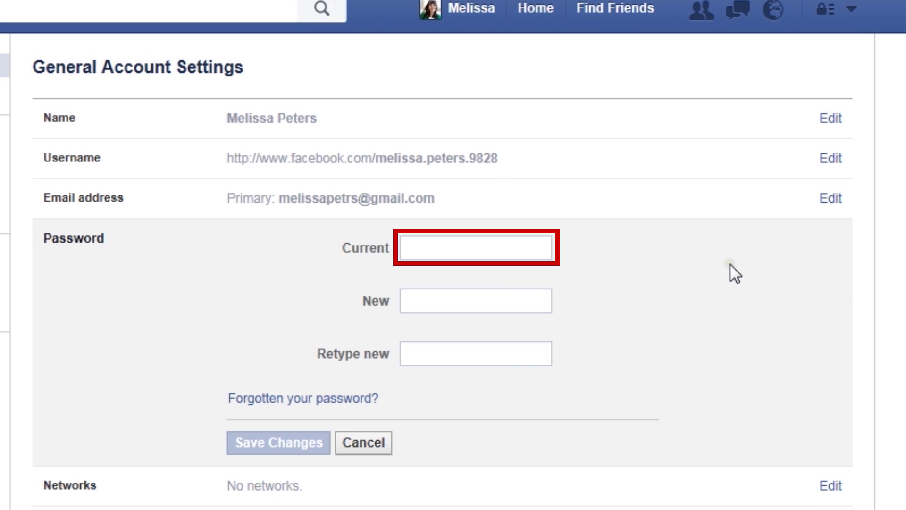
{"action": "type", "text": "••••••••••"}
{"action": "key", "text": "Tab"}
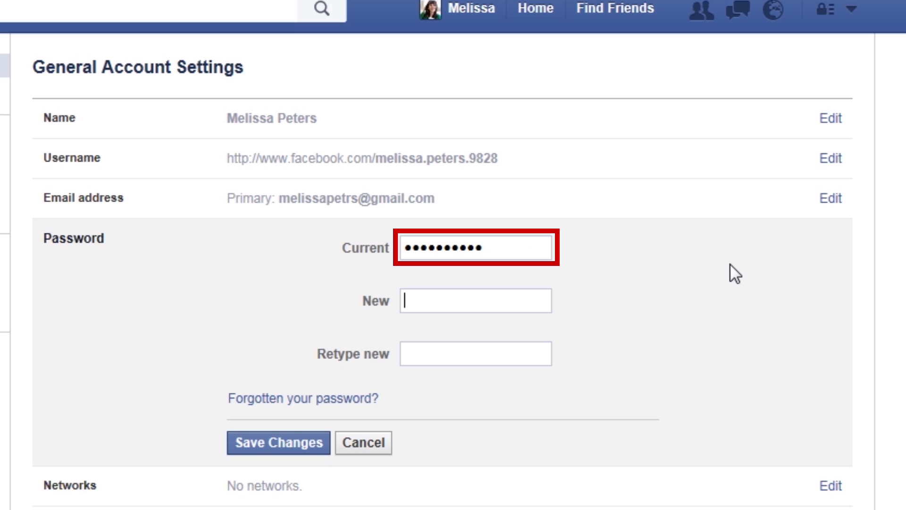
{"action": "type", "text": "•••••••"}
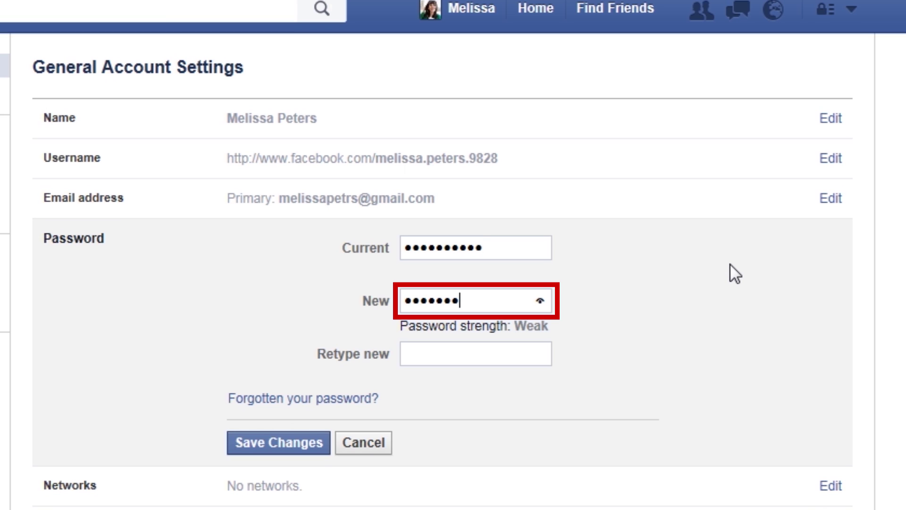
{"action": "type", "text": "••••"}
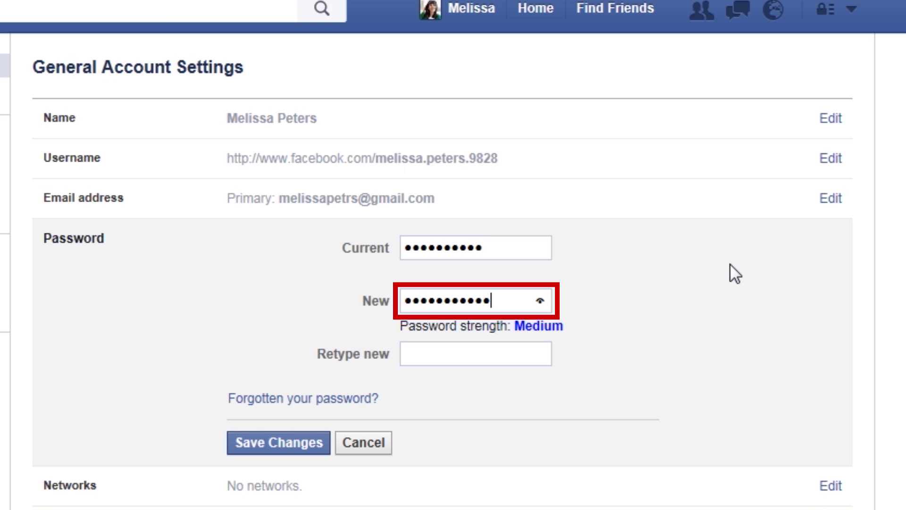
{"action": "key", "text": "Tab"}
{"action": "type", "text": "•••••••"}
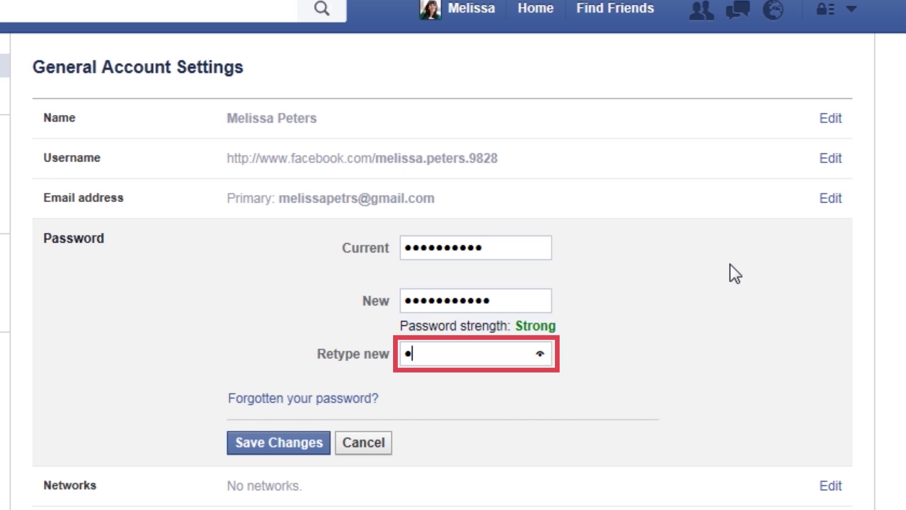
{"action": "type", "text": "••••"}
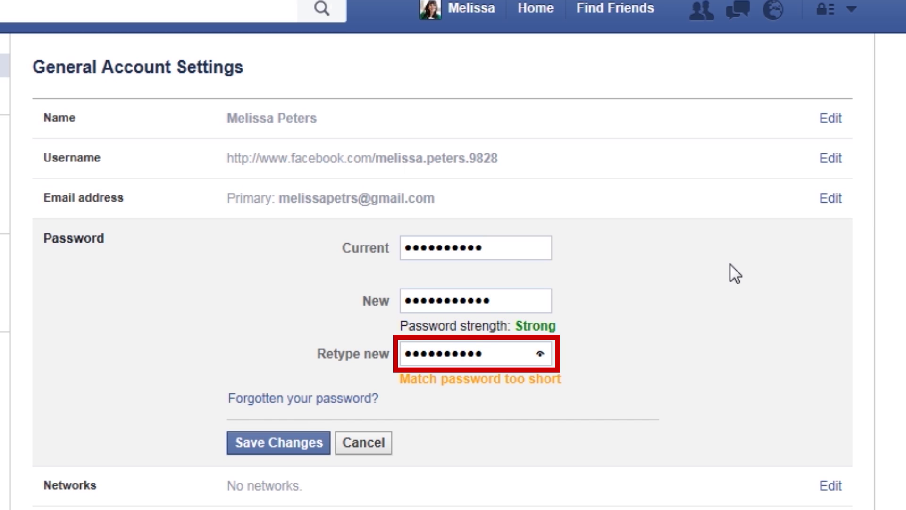
{"action": "left_click", "coordinate": [252, 440]}
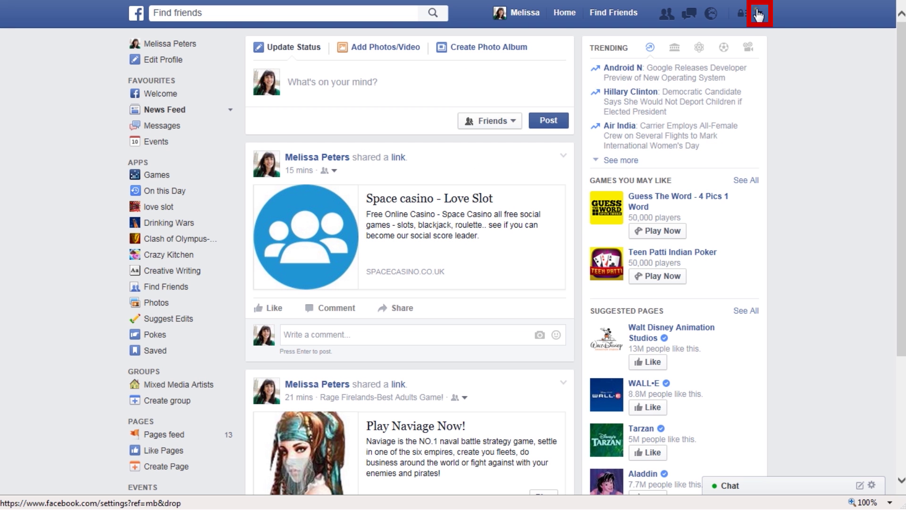
In Security settings, remove the saved iPad from Your Browsers and Apps
{"action": "left_click", "coordinate": [758, 13]}
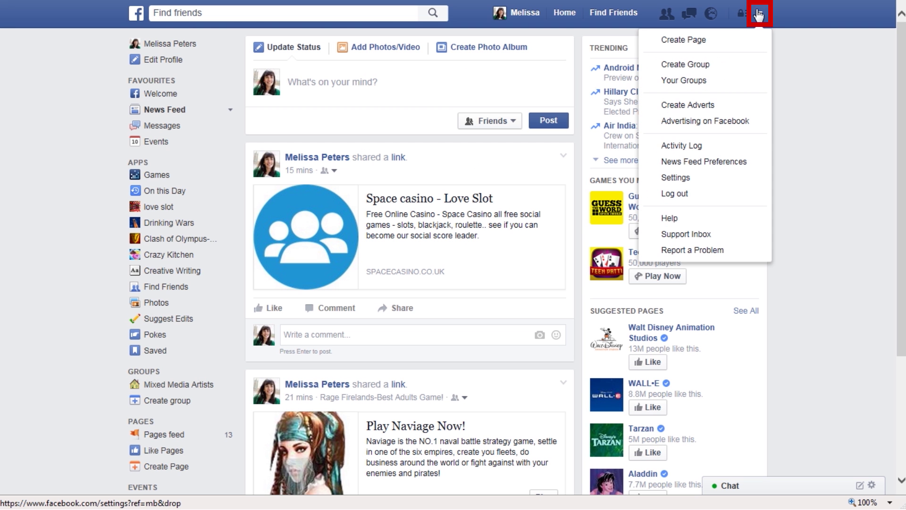
{"action": "left_click", "coordinate": [681, 177]}
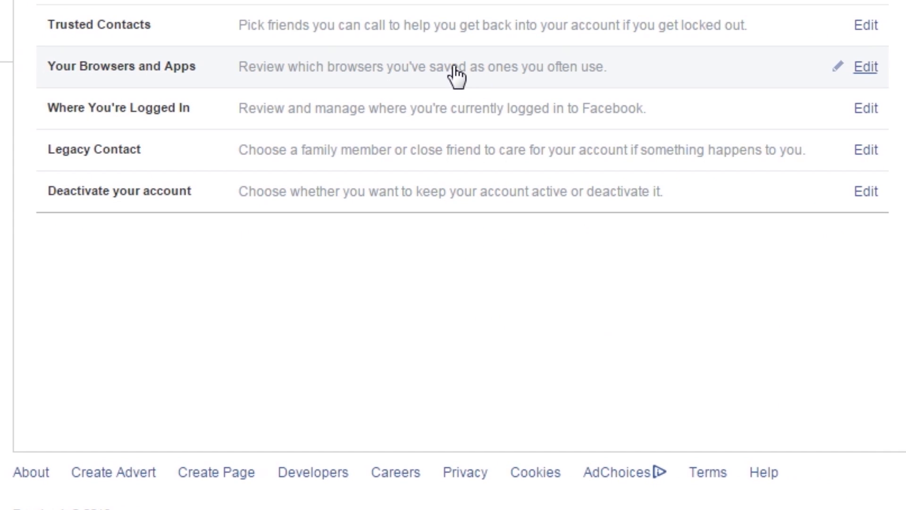
{"action": "left_click", "coordinate": [456, 76]}
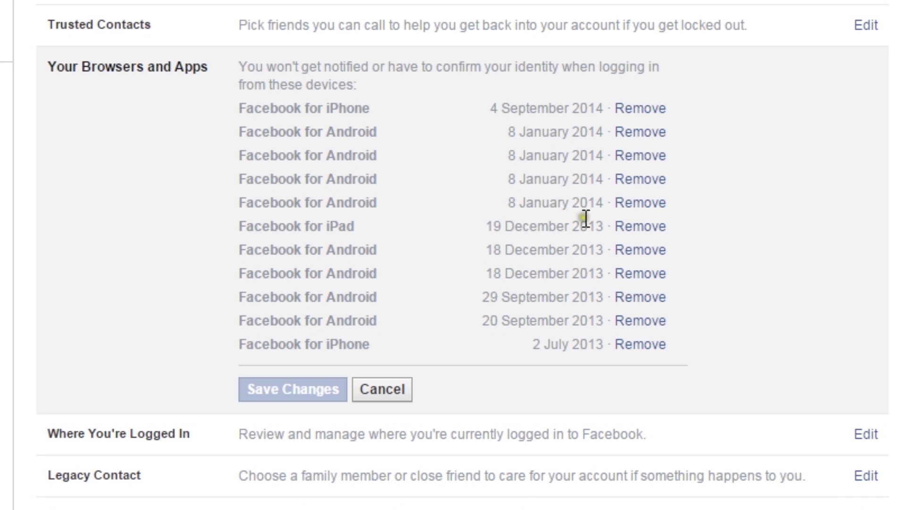
{"action": "left_click", "coordinate": [640, 231]}
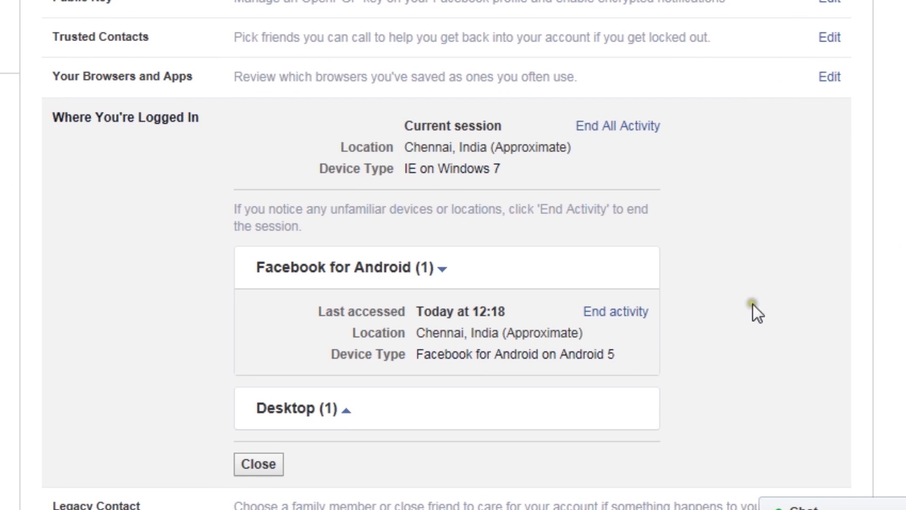
End the Android login session, then return to the News Feed
{"action": "left_click", "coordinate": [624, 313]}
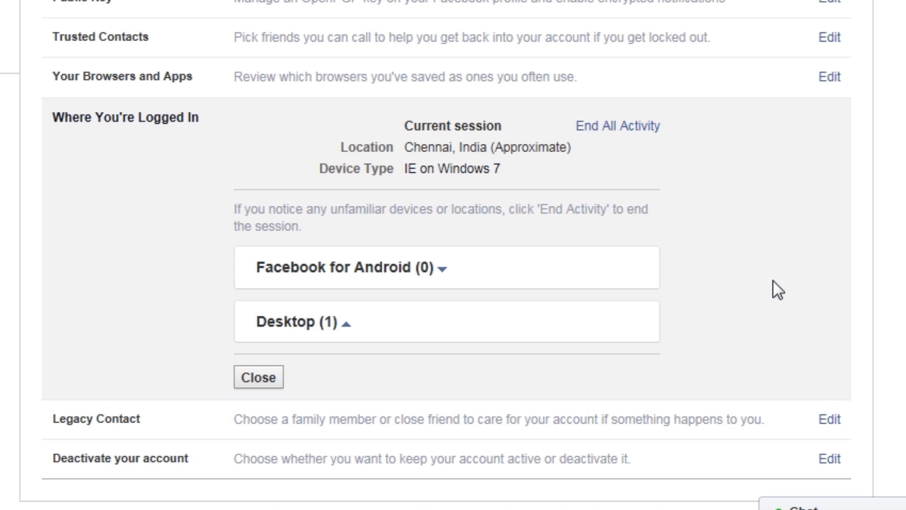
{"action": "left_click", "coordinate": [259, 377]}
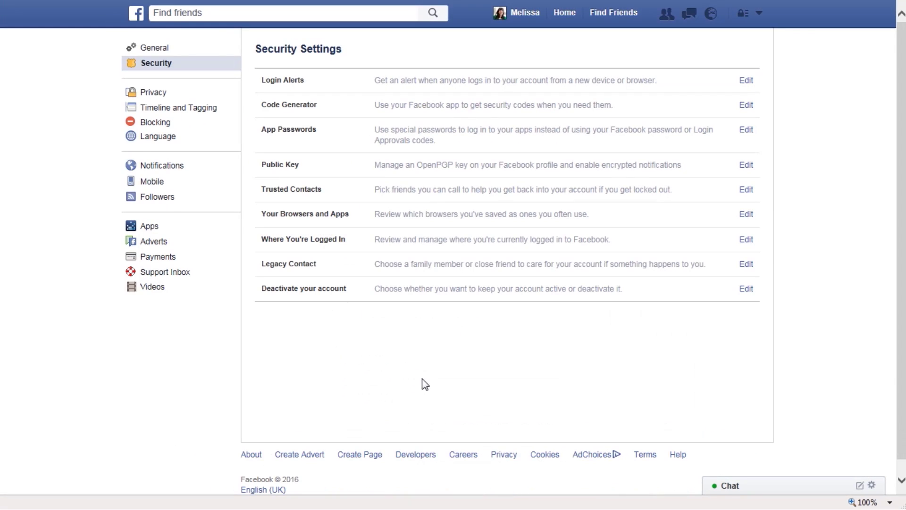
{"action": "left_click", "coordinate": [135, 13]}
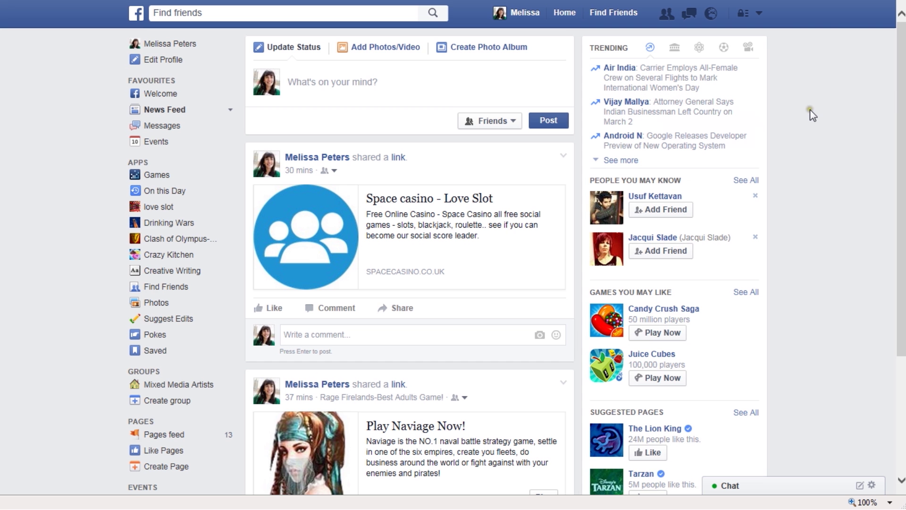
Scroll through the Activity Log, then go to the account's Security Settings page
{"action": "left_click", "coordinate": [758, 15]}
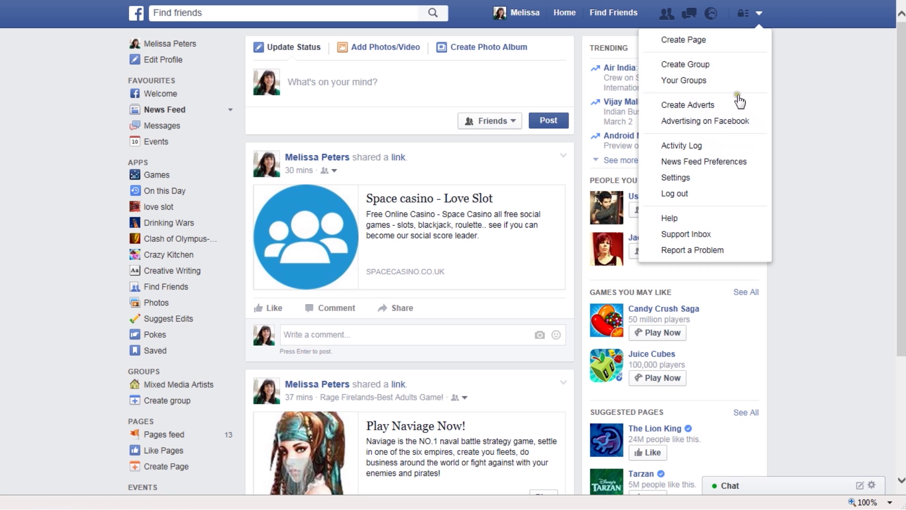
{"action": "left_click", "coordinate": [688, 148]}
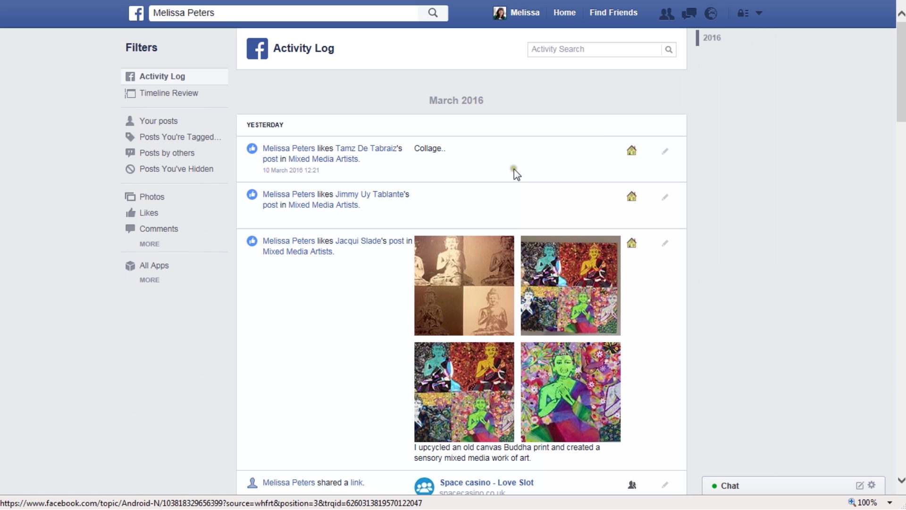
{"action": "mouse_move", "coordinate": [902, 57]}
{"action": "left_mouse_down"}
{"action": "mouse_move", "coordinate": [889, 221]}
{"action": "mouse_move", "coordinate": [896, 390]}
{"action": "left_mouse_up"}
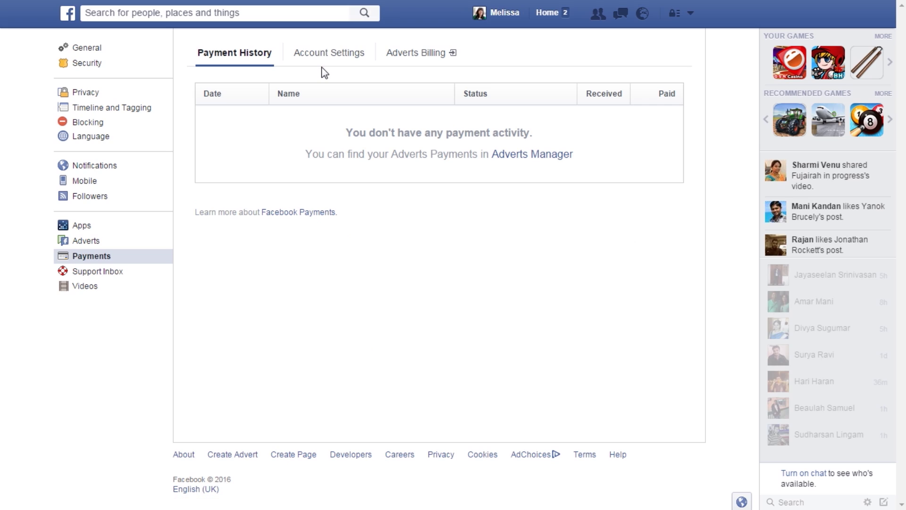
{"action": "left_click", "coordinate": [329, 56]}
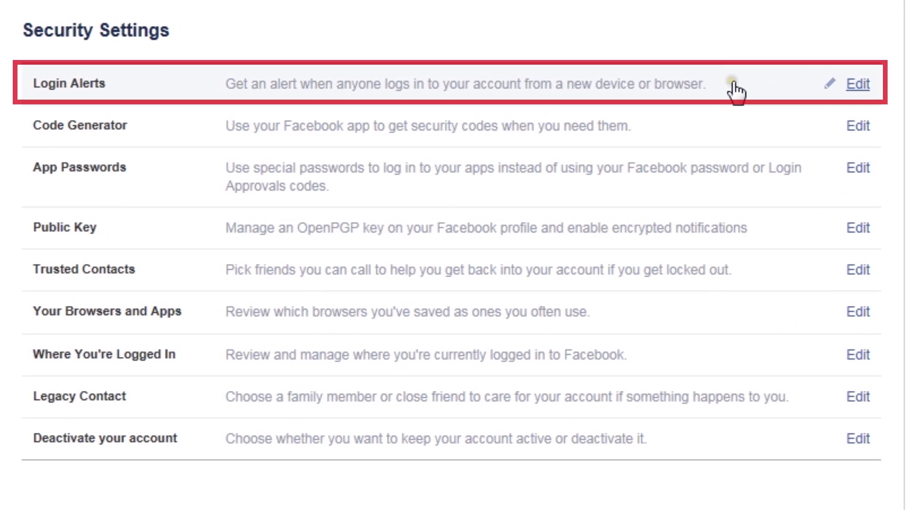
Set Login Alerts to Get notifications, save, and mark the flagged login as This Was Me
{"action": "left_click", "coordinate": [734, 89]}
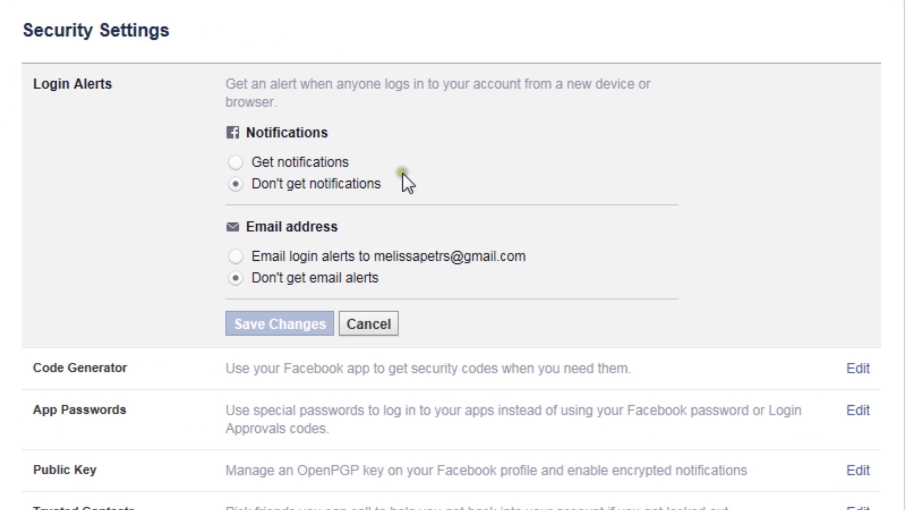
{"action": "left_click", "coordinate": [236, 162]}
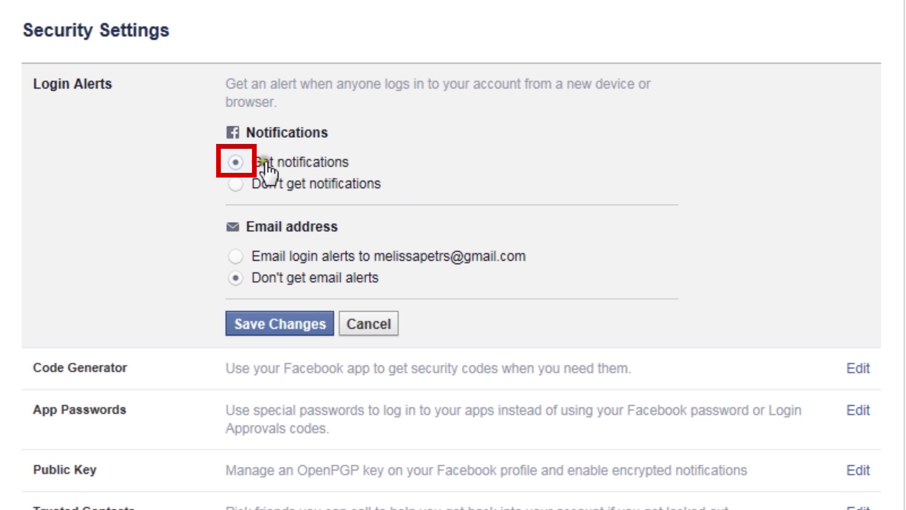
{"action": "left_click", "coordinate": [280, 324]}
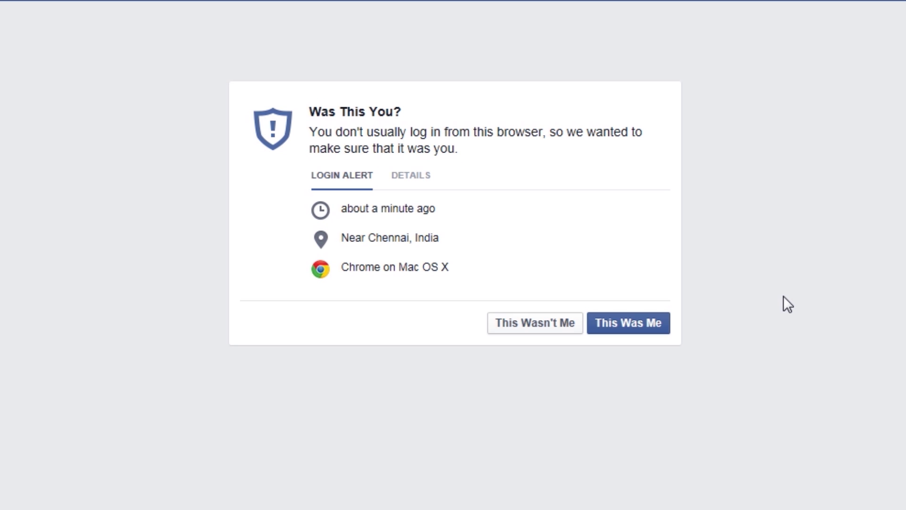
{"action": "left_click", "coordinate": [623, 333]}
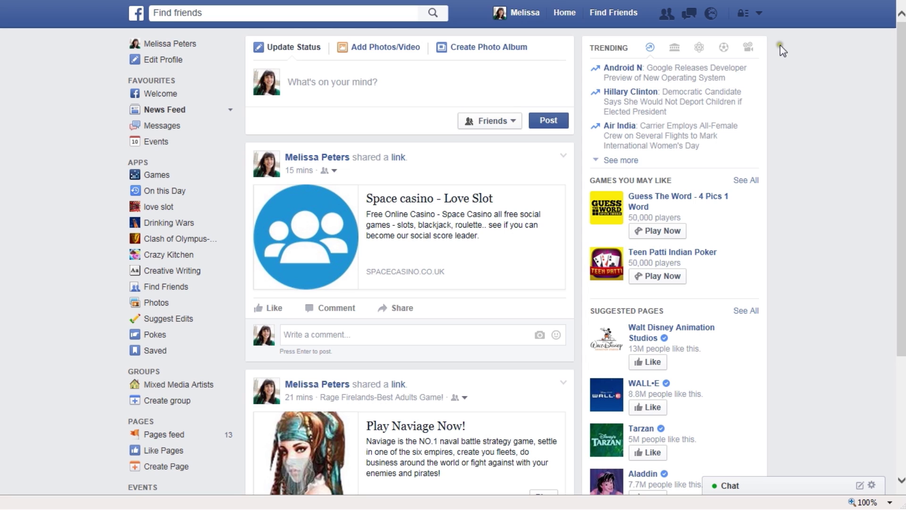
Remove the suspicious love slot app from the account's Apps settings
{"action": "left_click", "coordinate": [758, 13]}
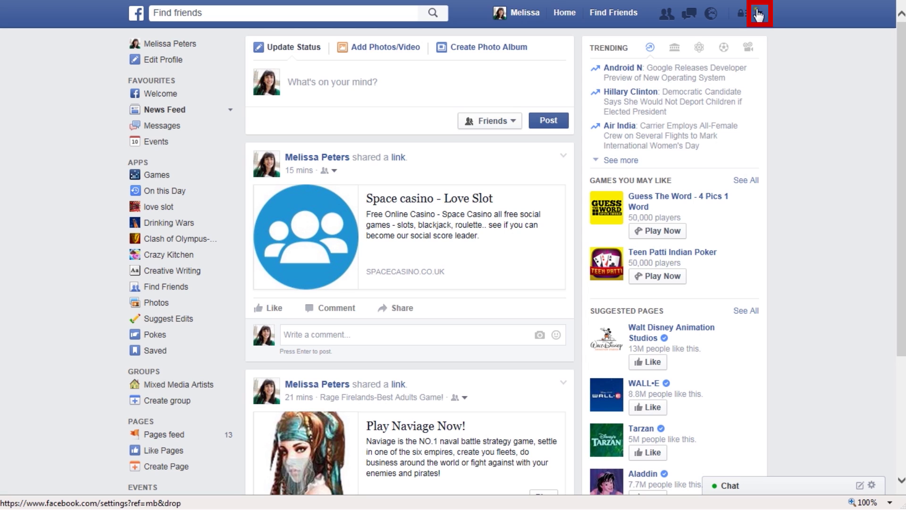
{"action": "left_click", "coordinate": [683, 178]}
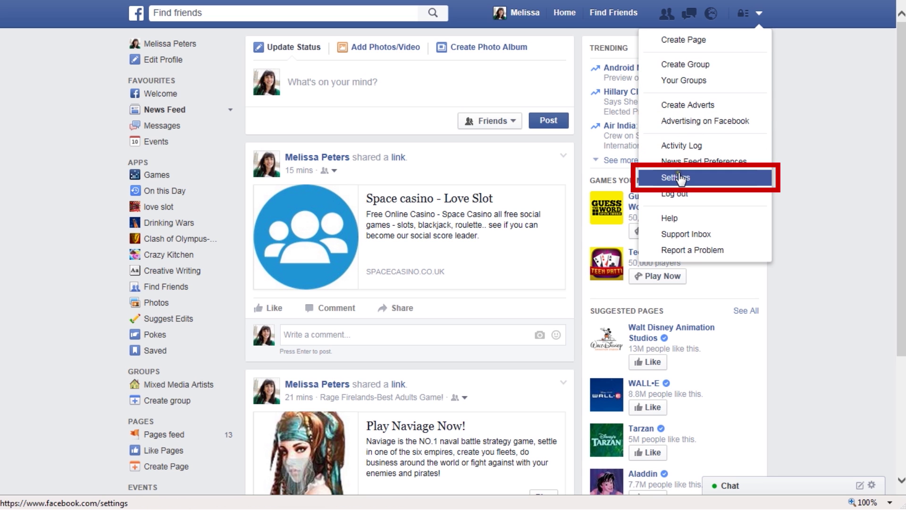
{"action": "left_click", "coordinate": [150, 226]}
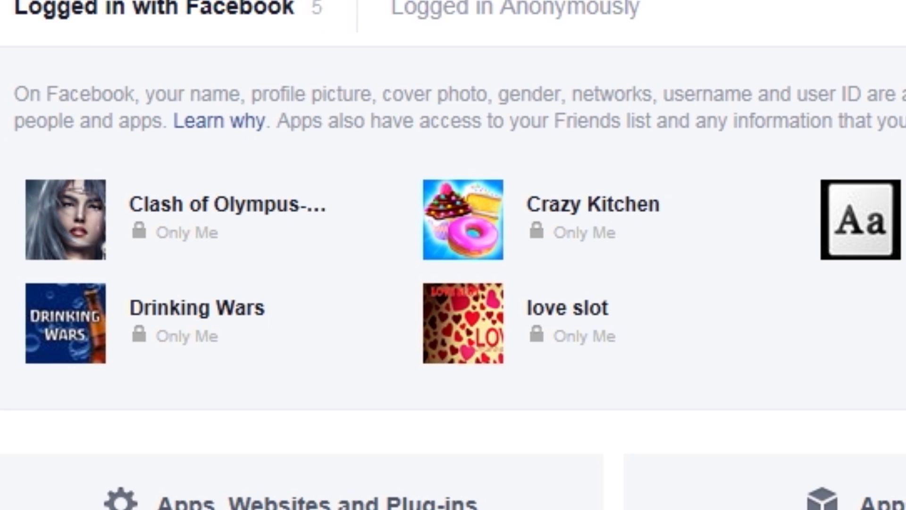
{"action": "mouse_move", "coordinate": [671, 309]}
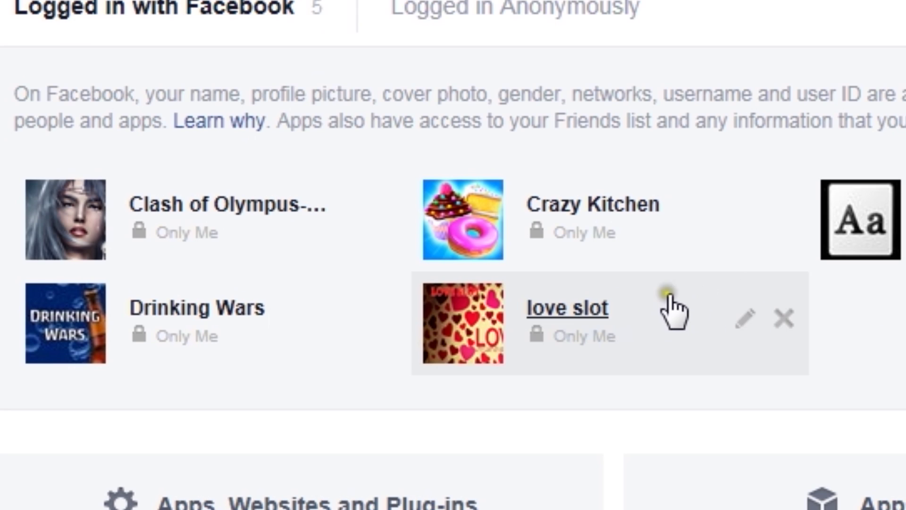
{"action": "left_click", "coordinate": [784, 326]}
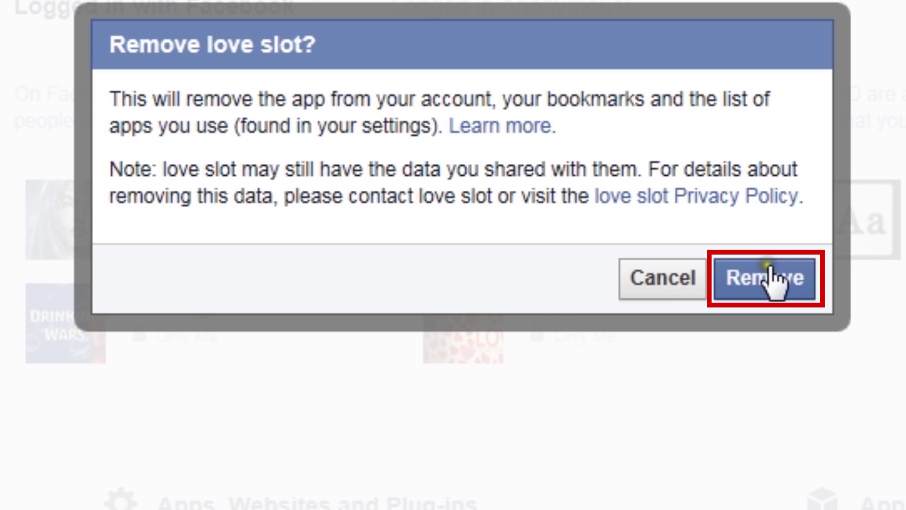
{"action": "left_click", "coordinate": [770, 279]}
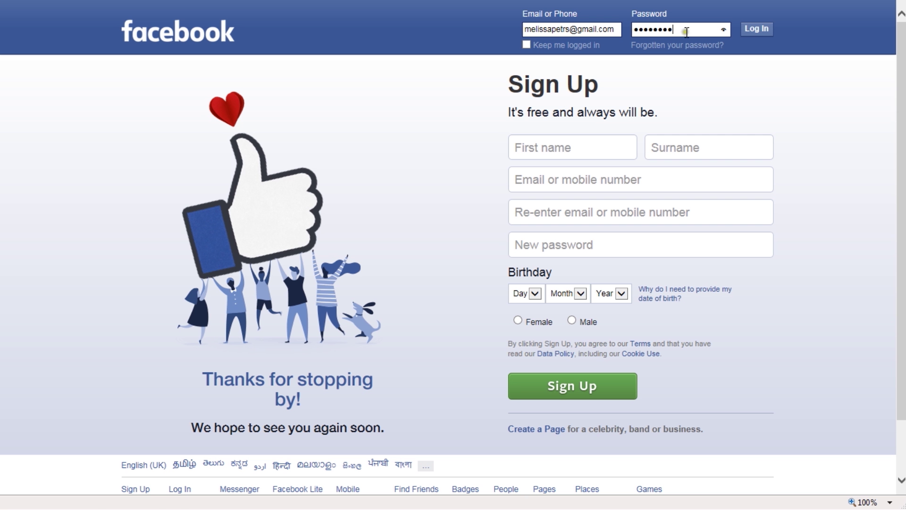
Attempt to log in, then follow Forgotten your password? to the reset options
{"action": "left_click", "coordinate": [757, 29]}
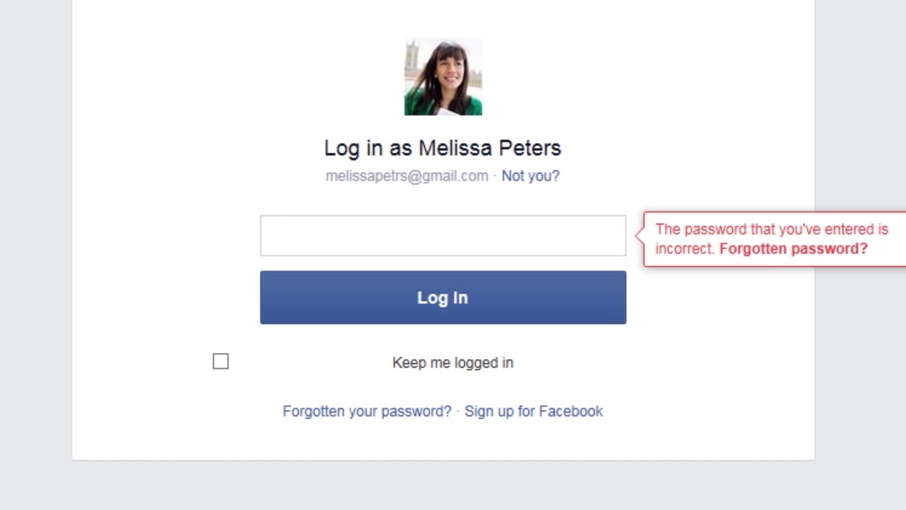
{"action": "left_click", "coordinate": [352, 418]}
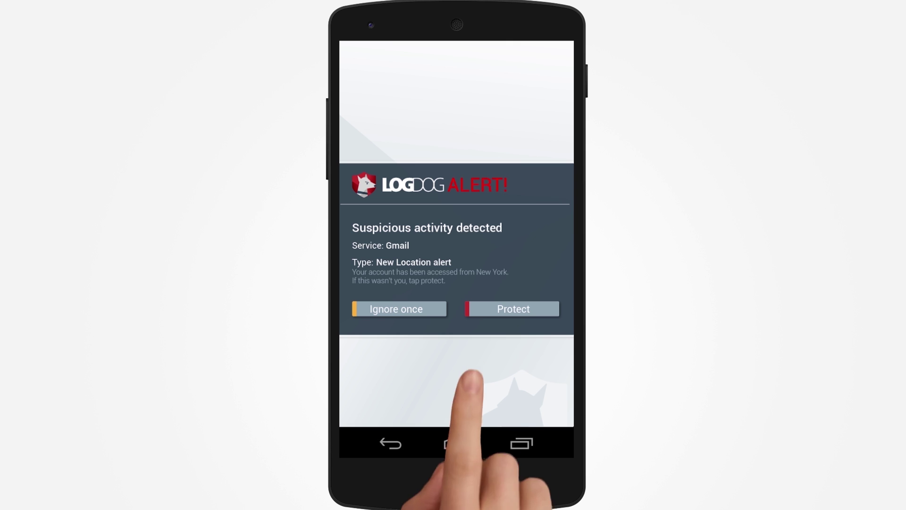
Tap Protect on the LogDog Gmail alert to view the Chicago location details
{"action": "left_click", "coordinate": [493, 307]}
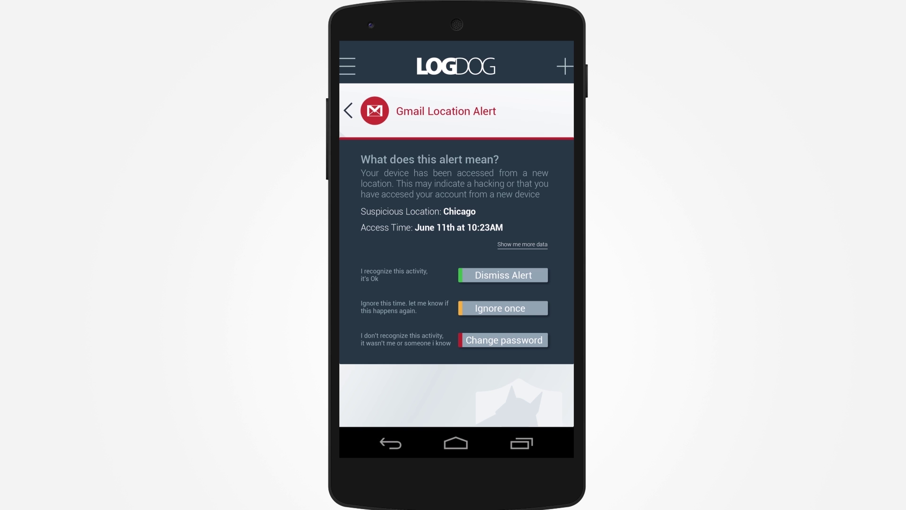